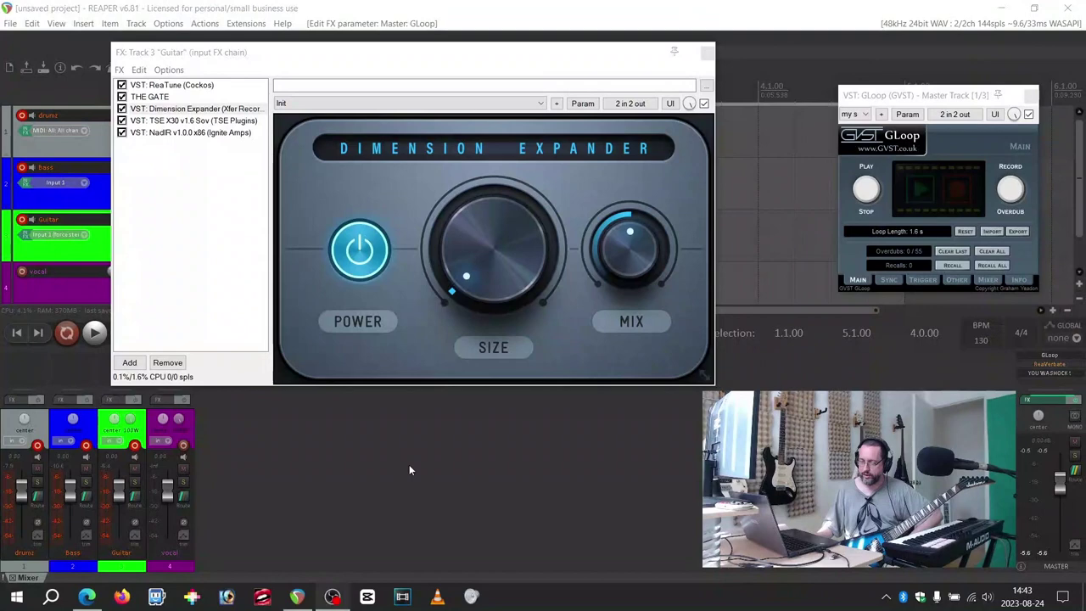
# - Switch to Edge and scroll xferrecords.com/freeware to the Dimension Expander Mac and Windows downloads
pyautogui.click(88, 596)
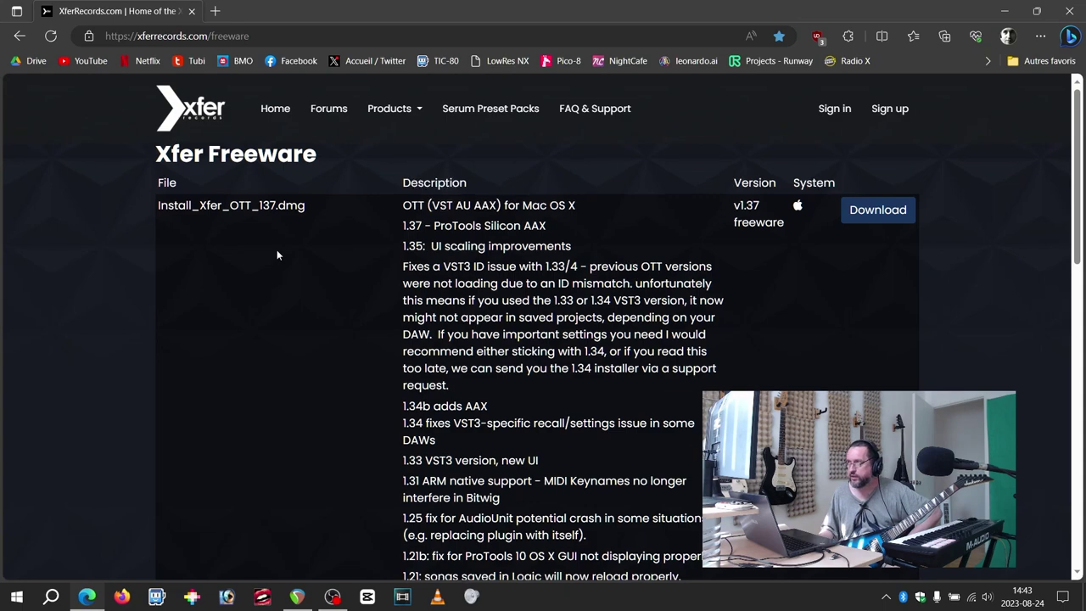
pyautogui.scroll(-4, 277, 254)
pyautogui.scroll(-4, 311, 322)
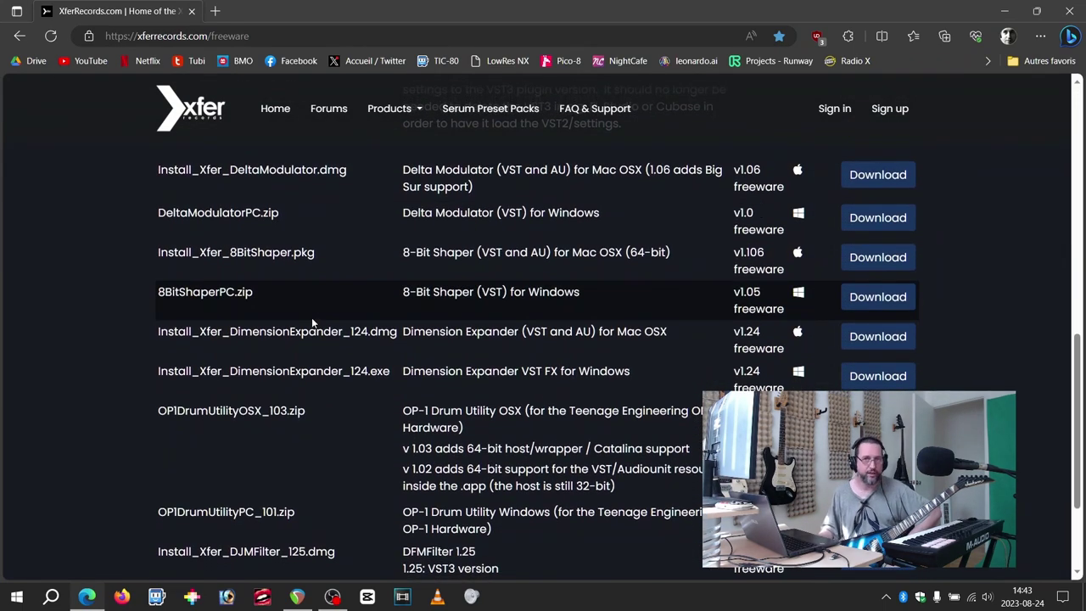
pyautogui.scroll(-2, 312, 316)
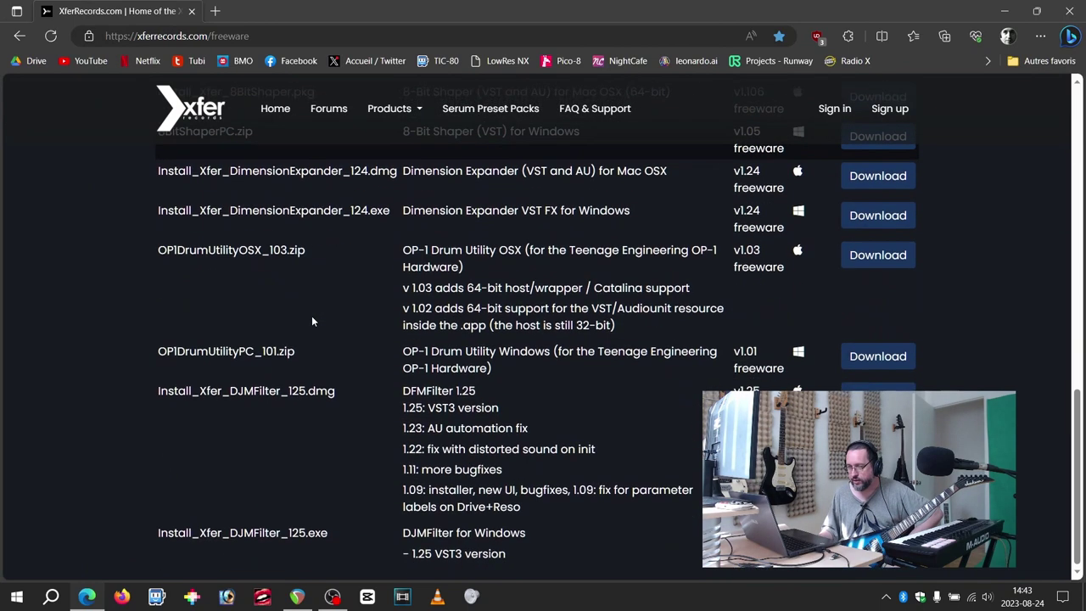
pyautogui.scroll(2, 311, 316)
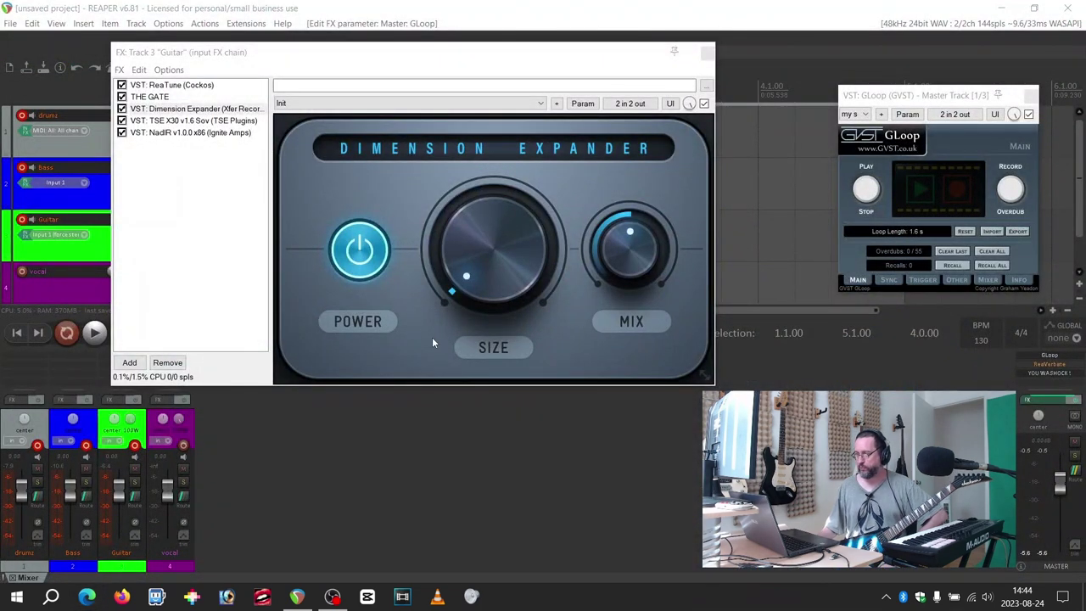
# - Bypass TSE X30 and NadIR, disarm the bass track, and toggle Dimension Expander power off and on
pyautogui.moveTo(400, 53); pyautogui.dragTo(395, 56)
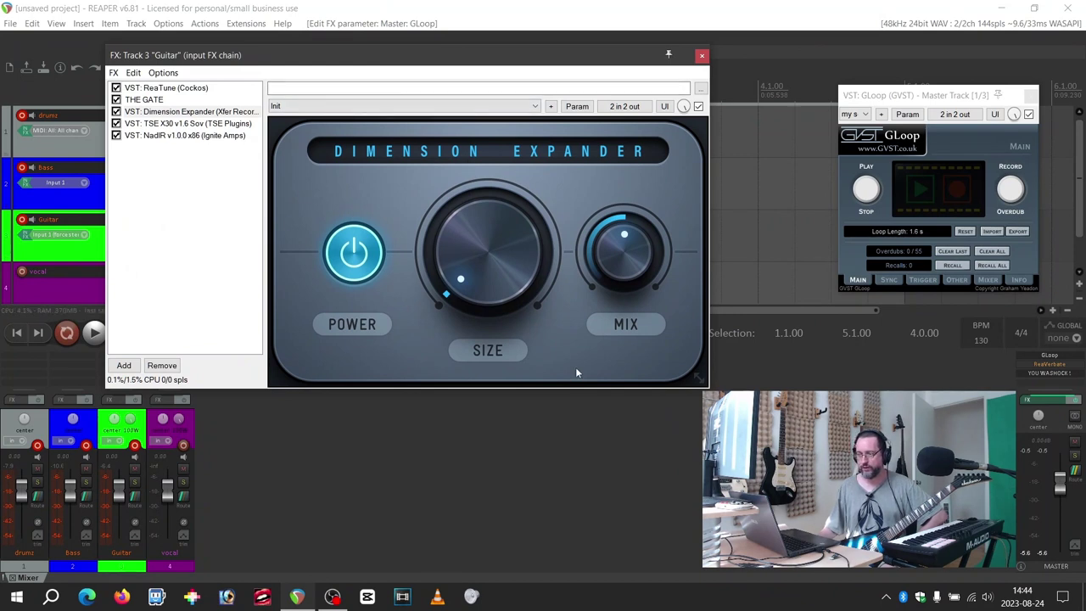
pyautogui.click(117, 124)
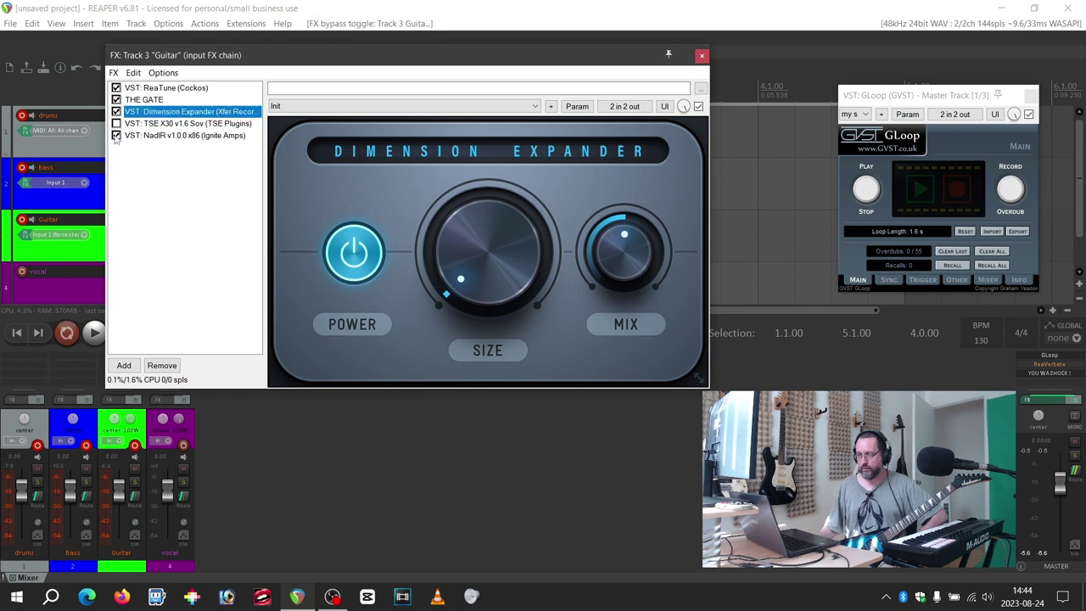
pyautogui.click(87, 447)
pyautogui.click(355, 259)
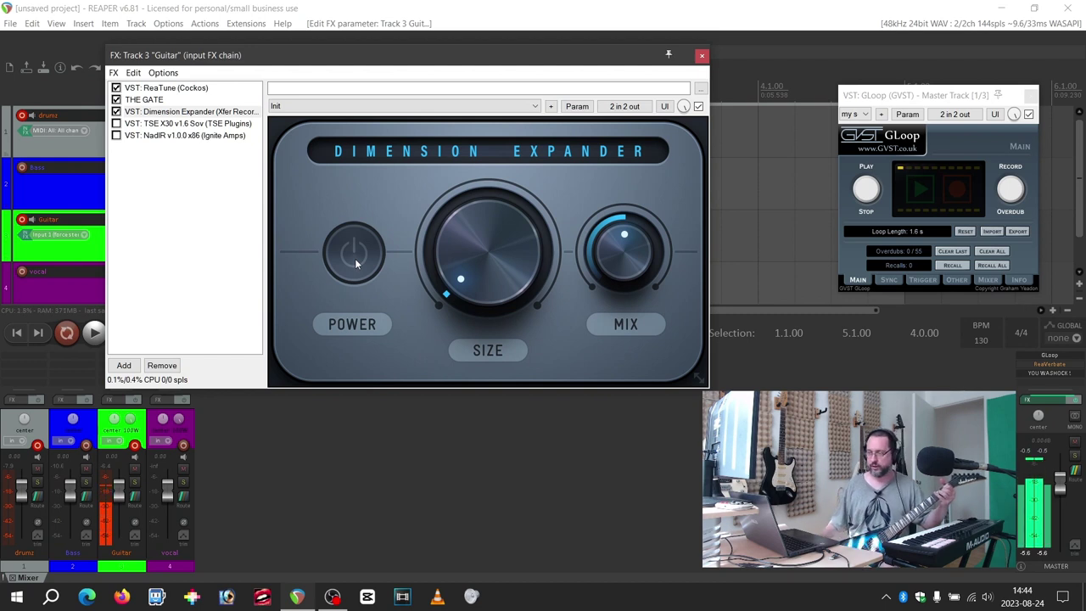
pyautogui.click(361, 257)
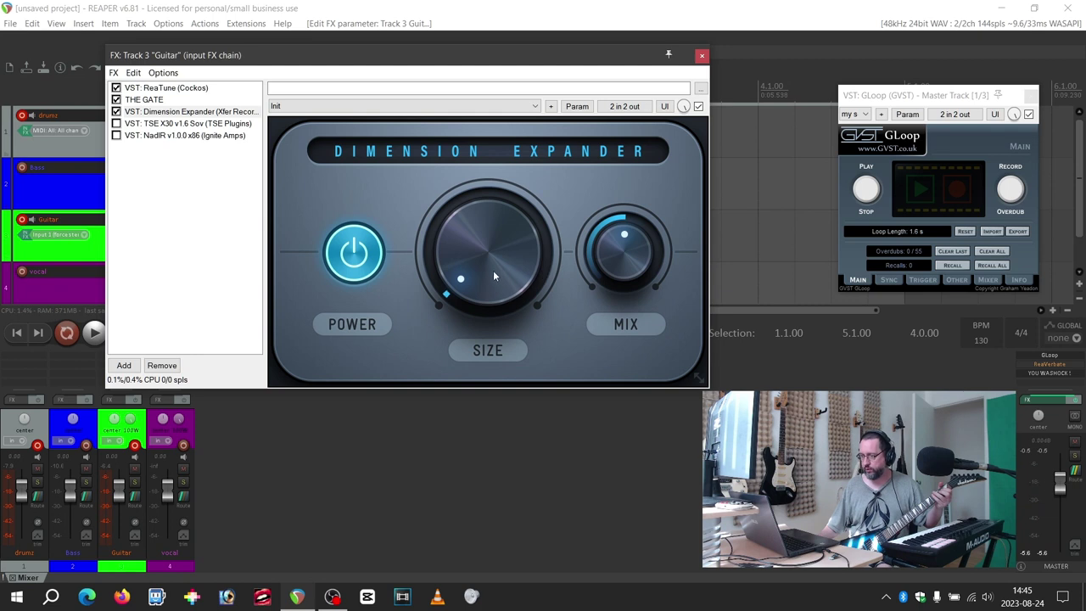
pyautogui.moveTo(493, 270); pyautogui.dragTo(485, 200)
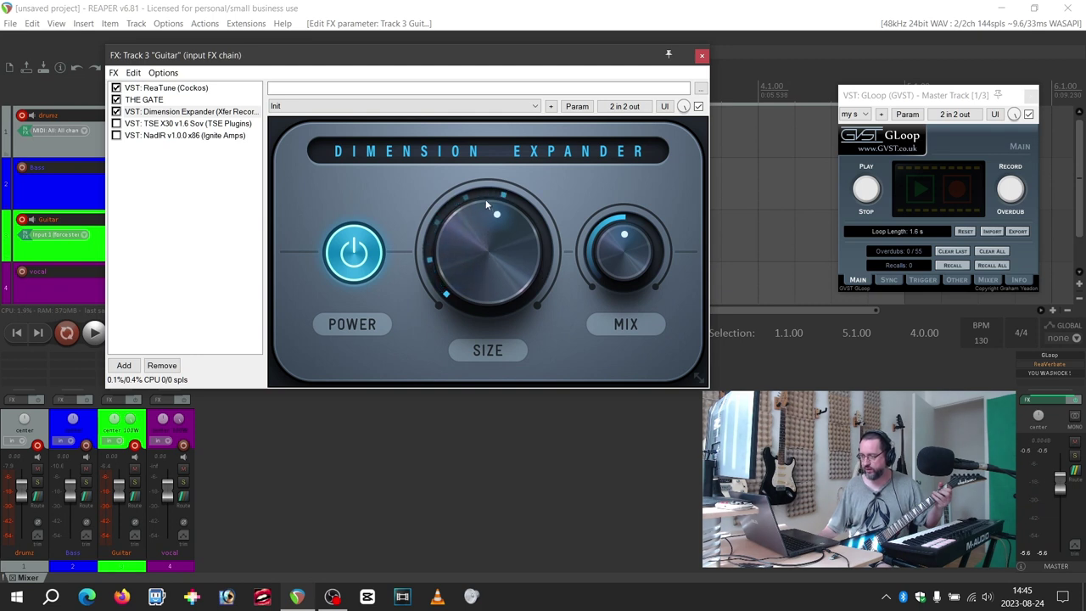
pyautogui.moveTo(485, 199); pyautogui.dragTo(490, 190)
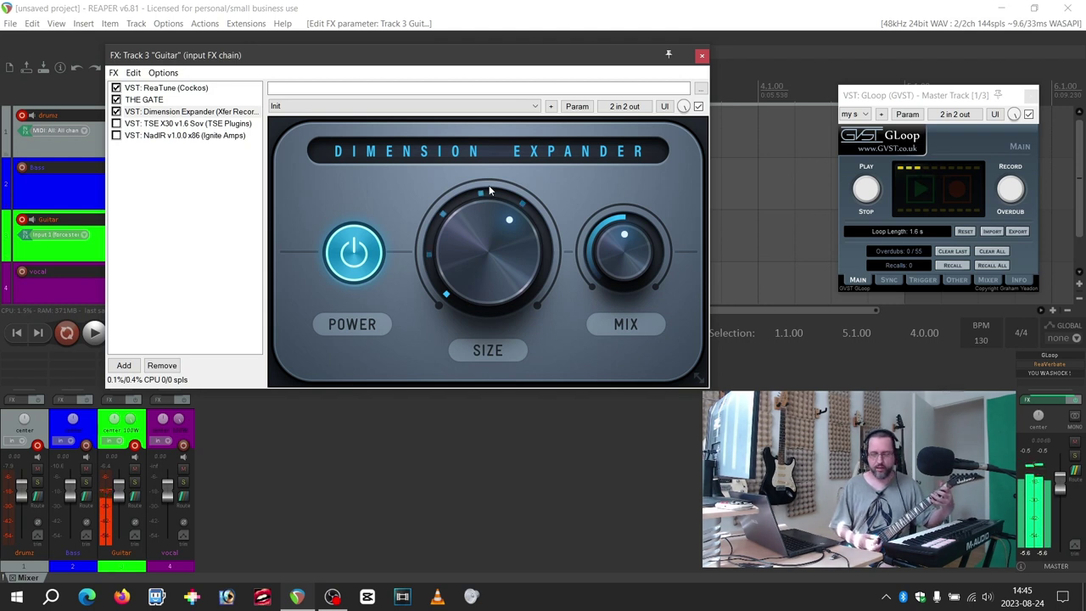
pyautogui.moveTo(435, 258); pyautogui.dragTo(469, 136)
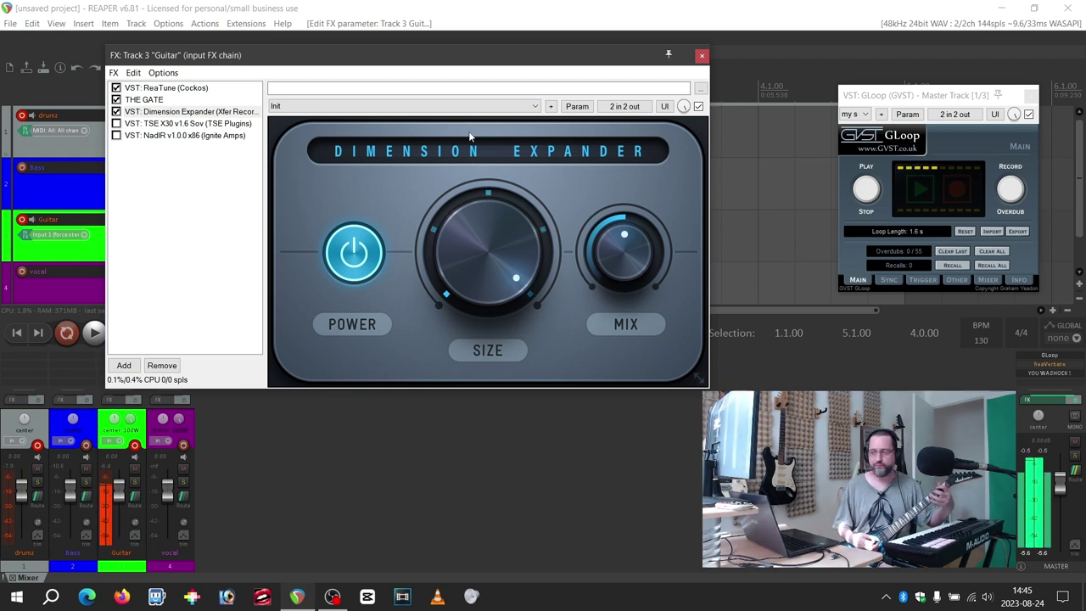
pyautogui.moveTo(477, 231); pyautogui.dragTo(471, 338)
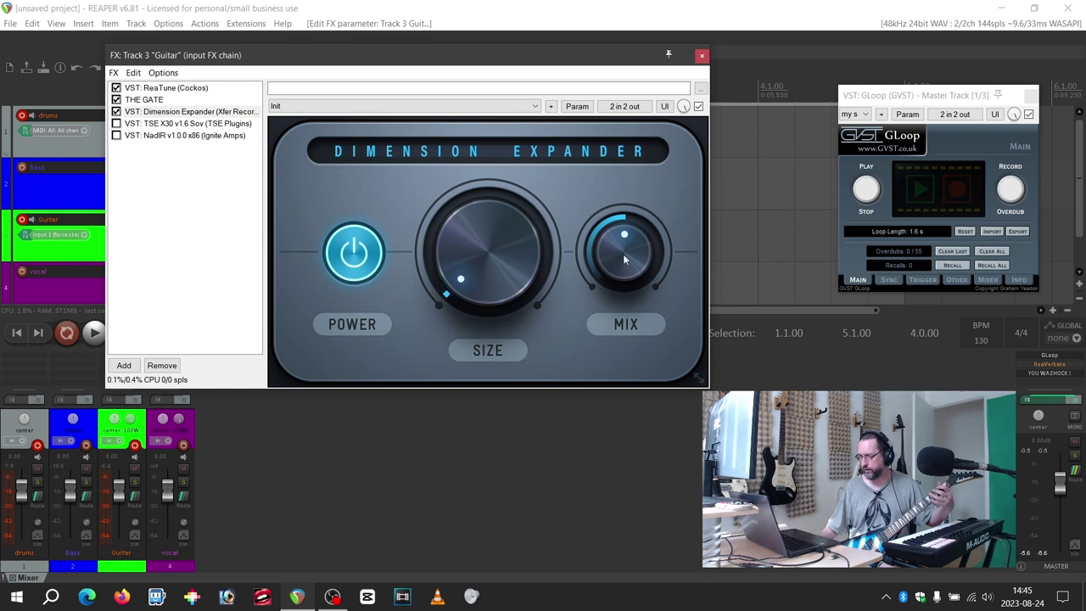
# - Re-enable the TSE X30 preamp and show NadIR's Metallica gold IRs cab setup
pyautogui.click(153, 115)
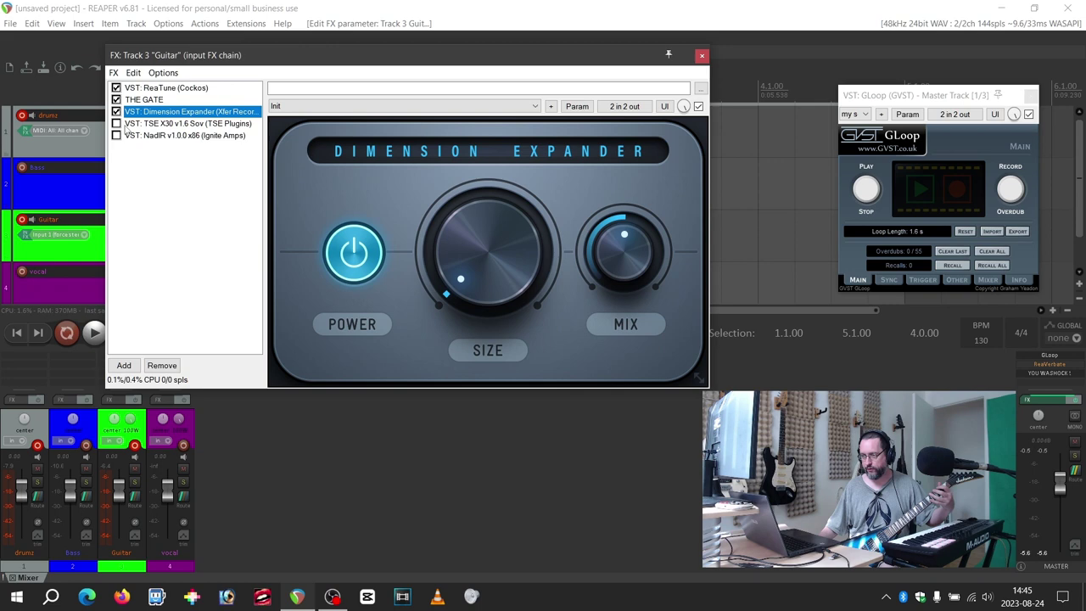
pyautogui.click(116, 124)
pyautogui.click(169, 124)
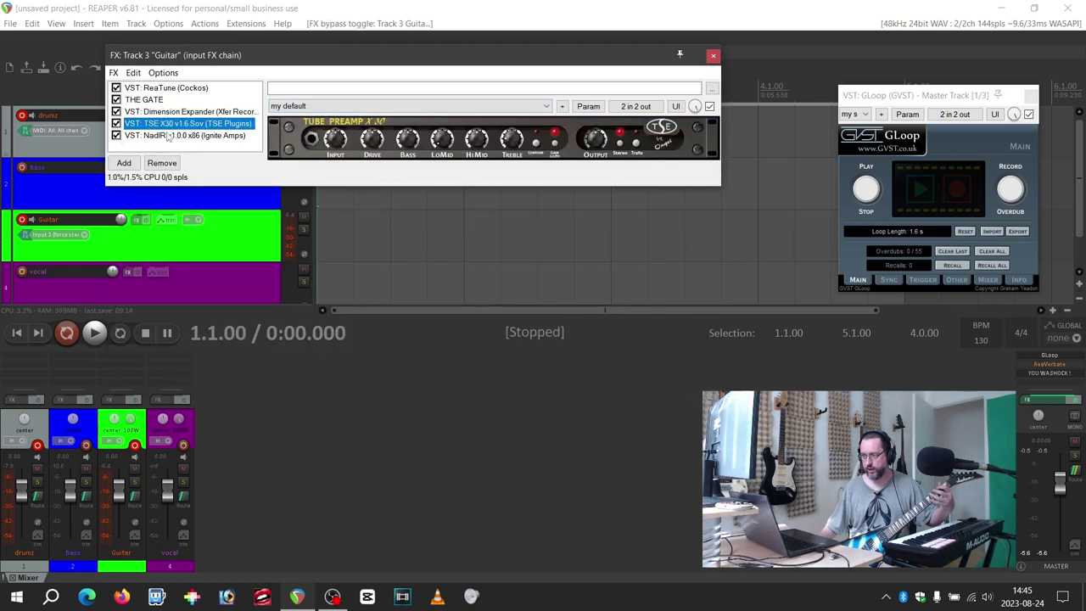
pyautogui.click(170, 136)
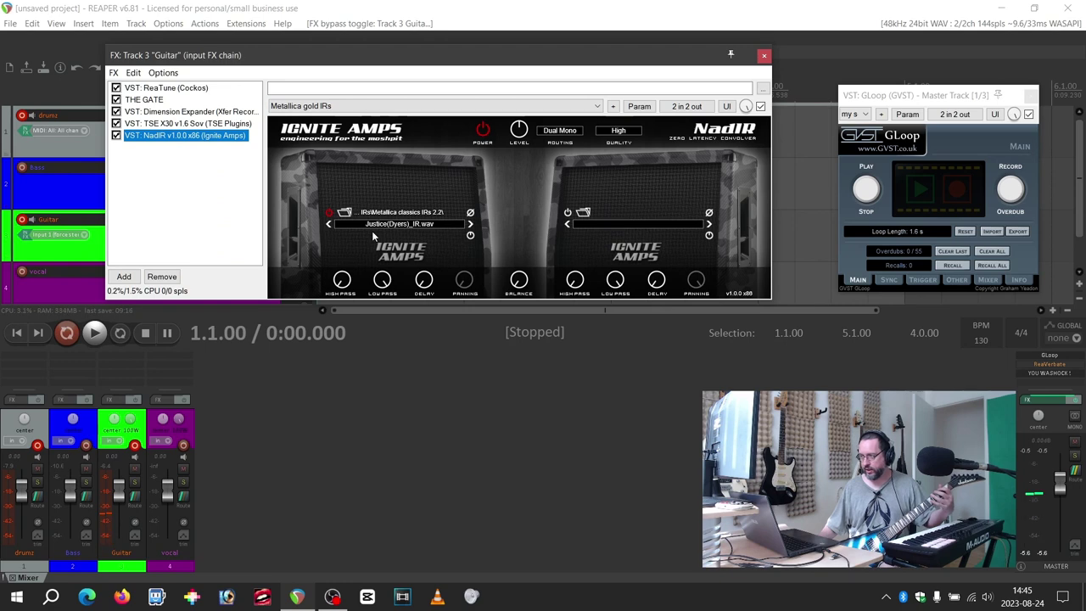
pyautogui.click(189, 125)
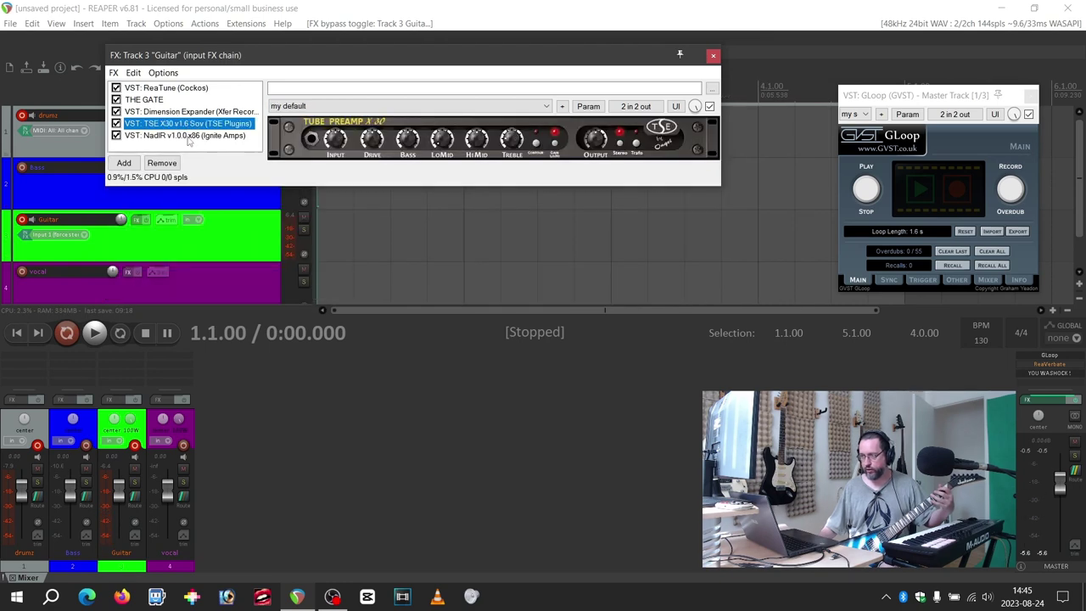
pyautogui.click(191, 136)
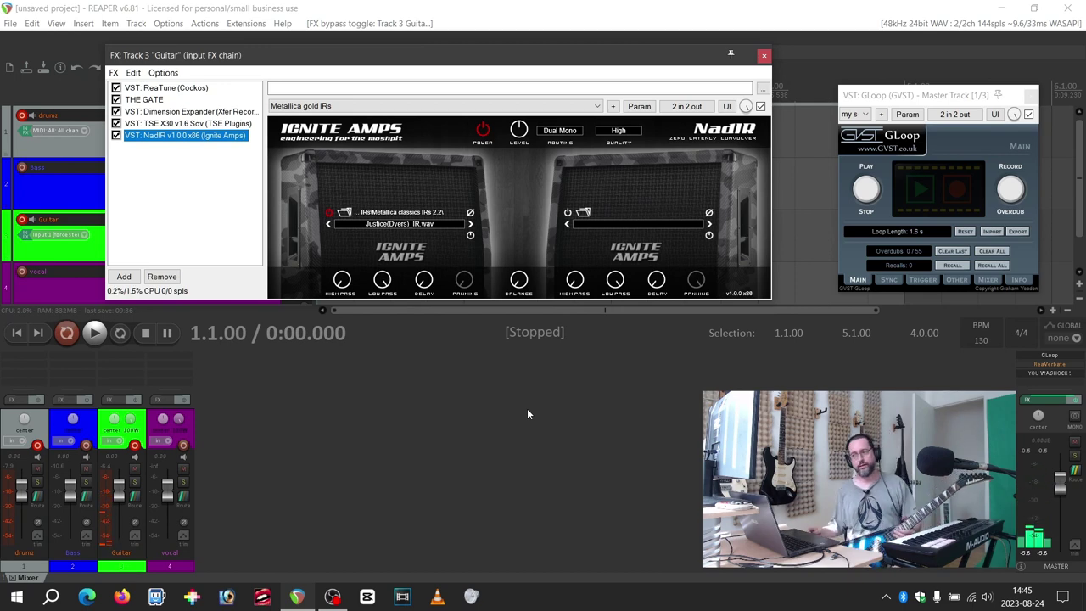
# - Replace NadIR's Justice(Dyers)_IR.wav impulse with Puppet_IR.wav and set the master output to mono
pyautogui.click(399, 223)
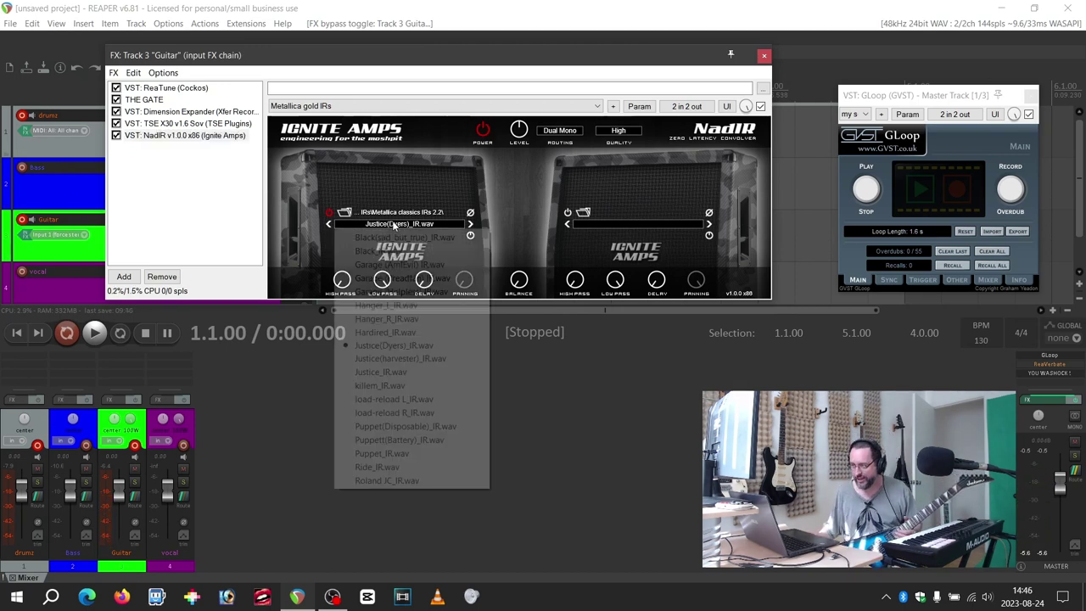
pyautogui.click(400, 450)
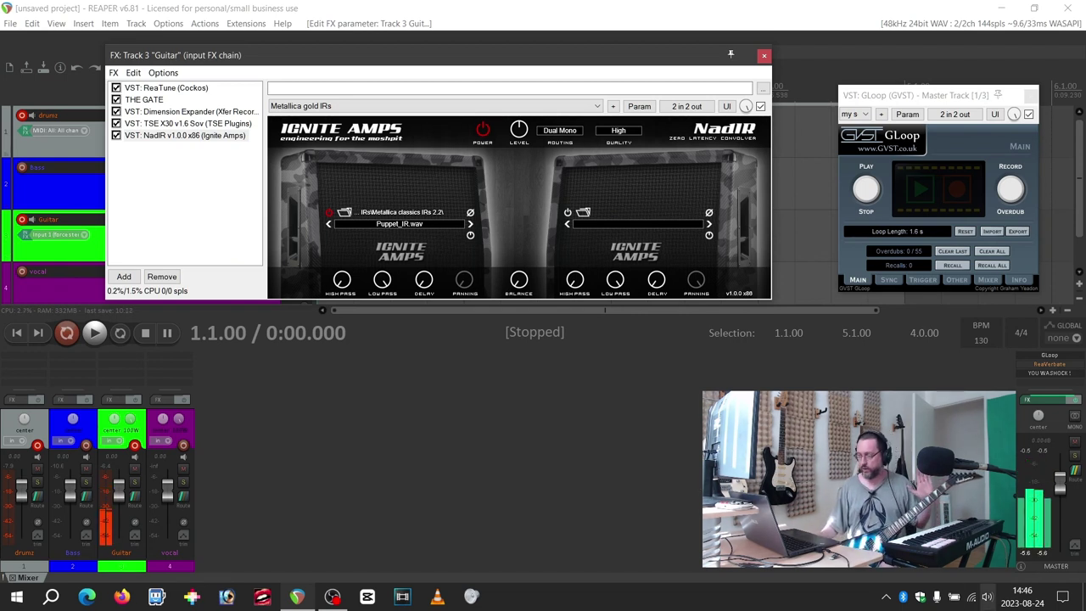
pyautogui.click(1076, 418)
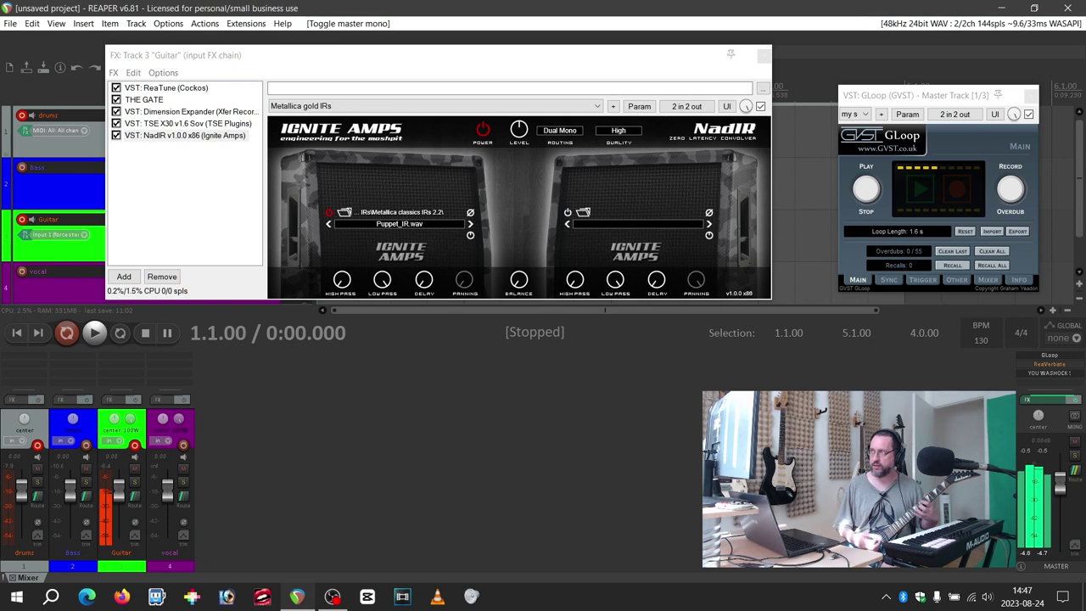
# - Record-arm the bass track in the mixer
pyautogui.click(86, 444)
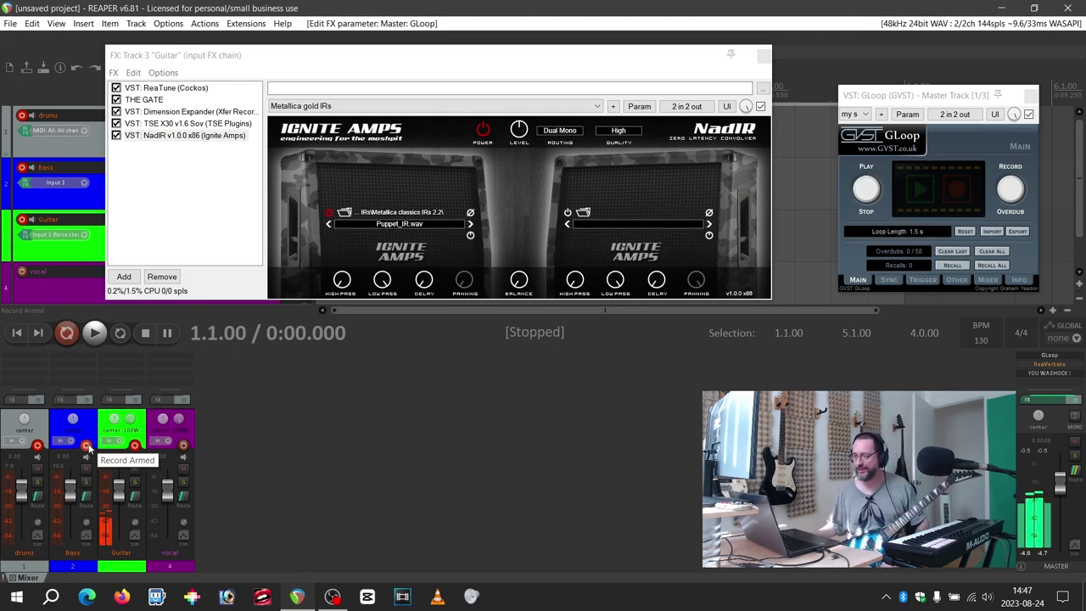
pyautogui.click(204, 113)
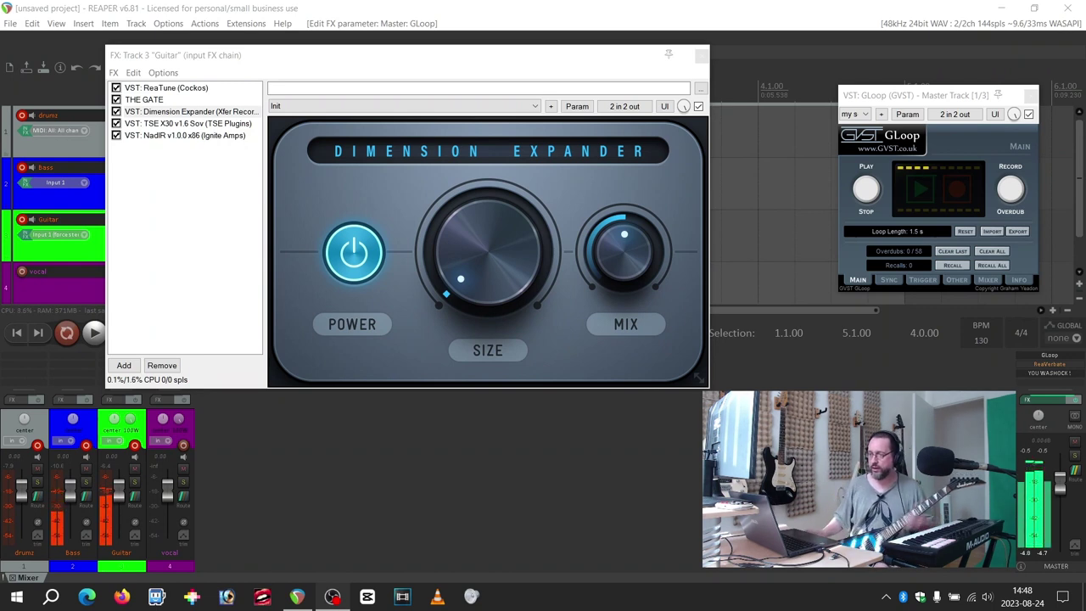
# - Load Justice_IR.wav into NadIR and turn Dimension Expander's mix up to about three o'clock
pyautogui.click(188, 136)
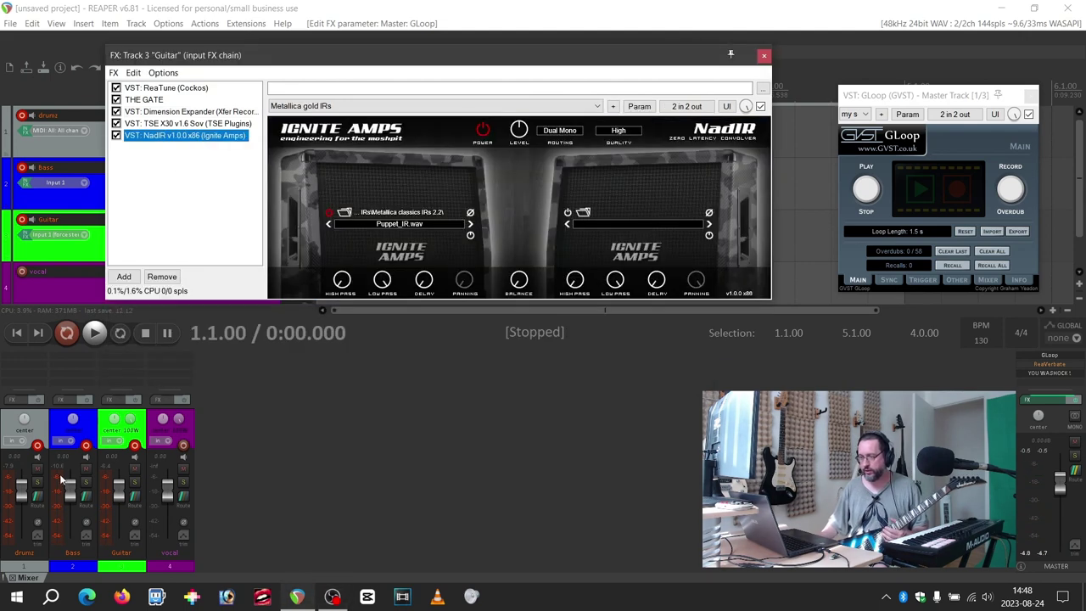
pyautogui.click(393, 225)
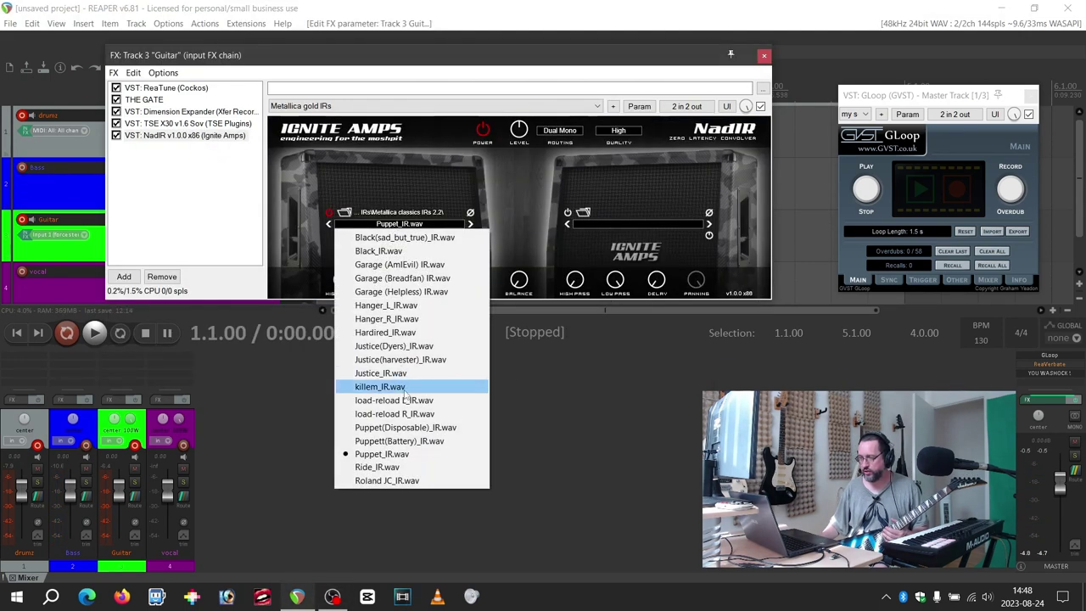
pyautogui.click(399, 374)
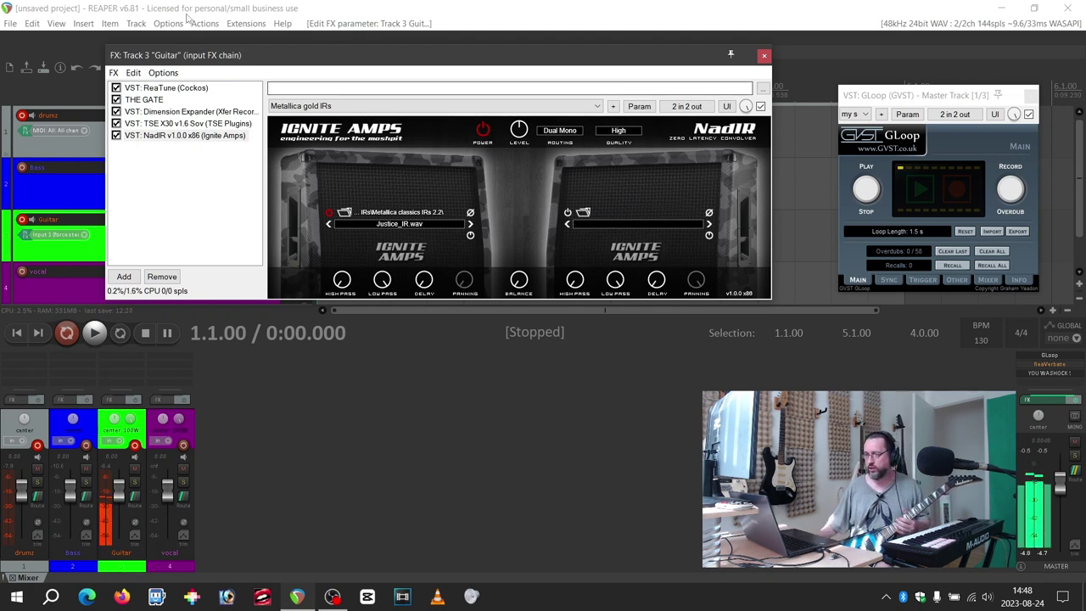
pyautogui.click(186, 111)
pyautogui.moveTo(635, 276); pyautogui.dragTo(602, 11)
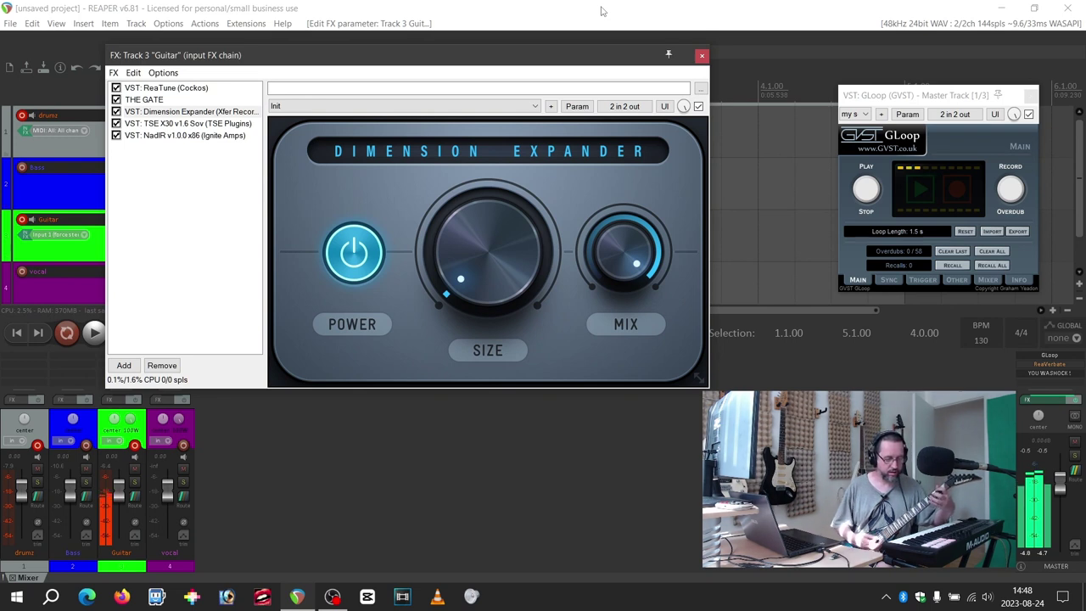
# - Load NadIR's All Stars IRs preset with Pantera-Walk_IR.wav as the left cabinet impulse
pyautogui.click(214, 137)
pyautogui.click(405, 108)
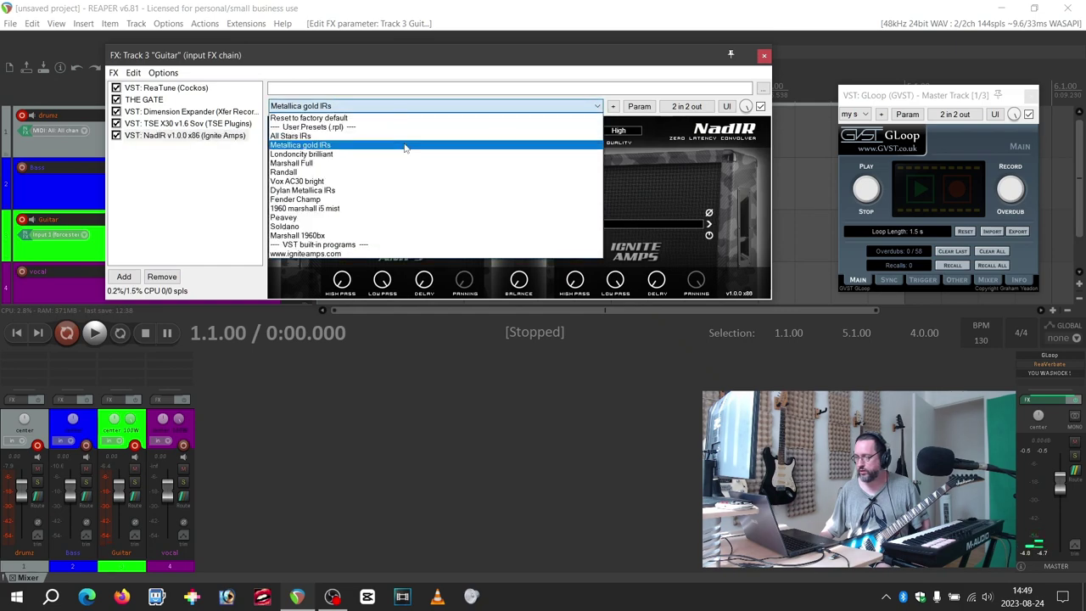
pyautogui.click(404, 137)
pyautogui.click(399, 223)
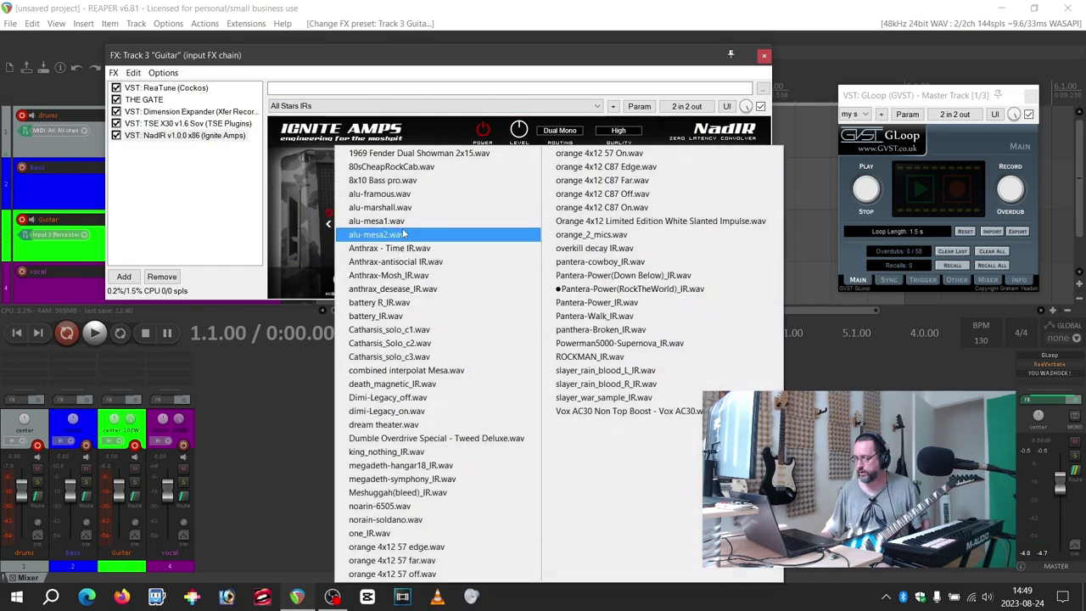
pyautogui.click(399, 223)
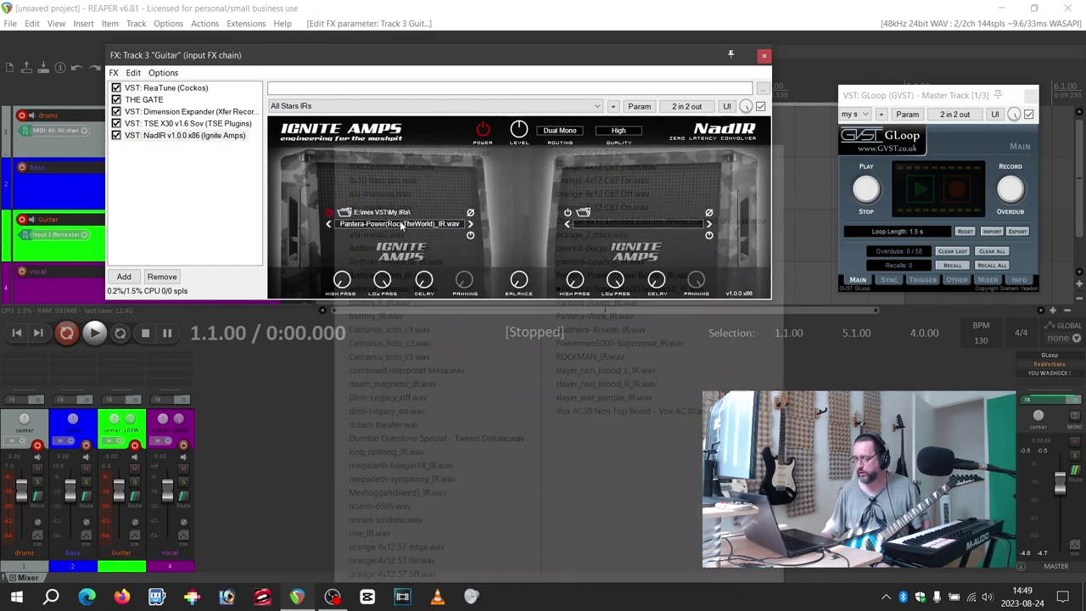
pyautogui.click(655, 314)
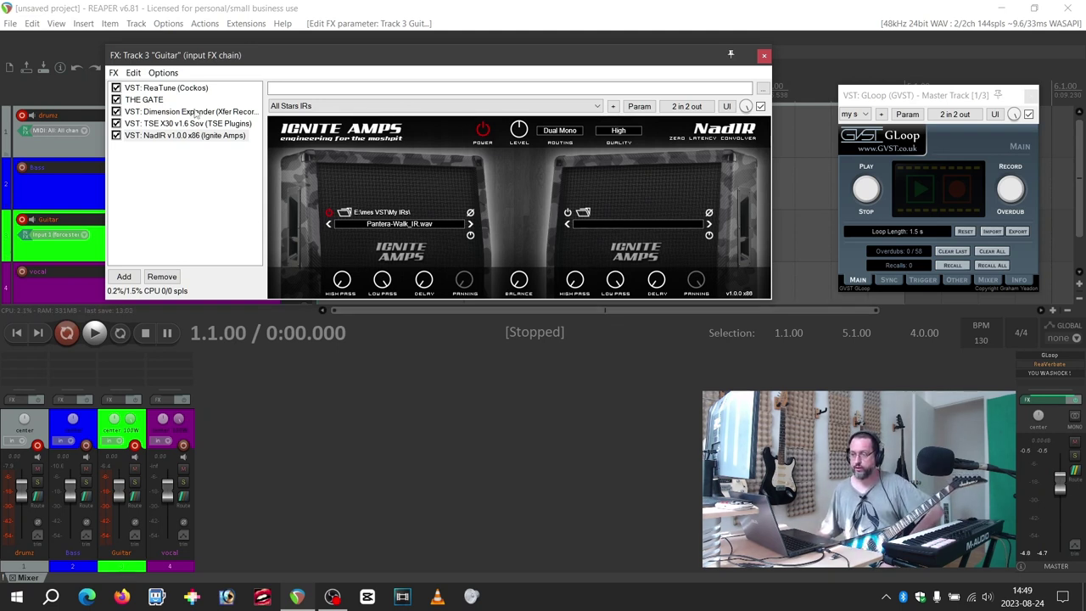
# - Show the powered-on Dimension Expander's settings in the Guitar input FX chain
pyautogui.click(138, 111)
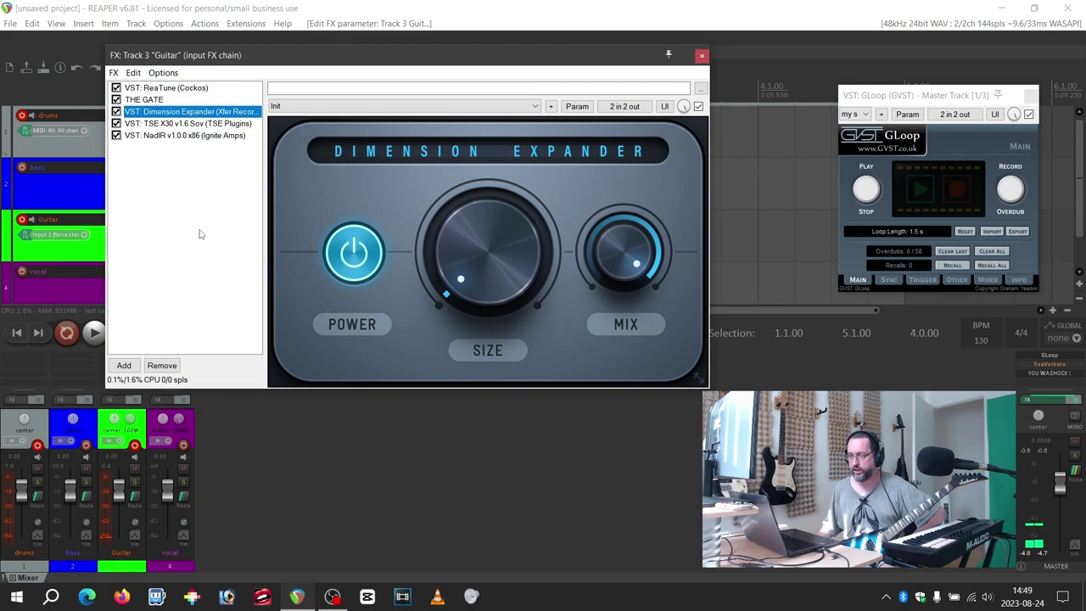